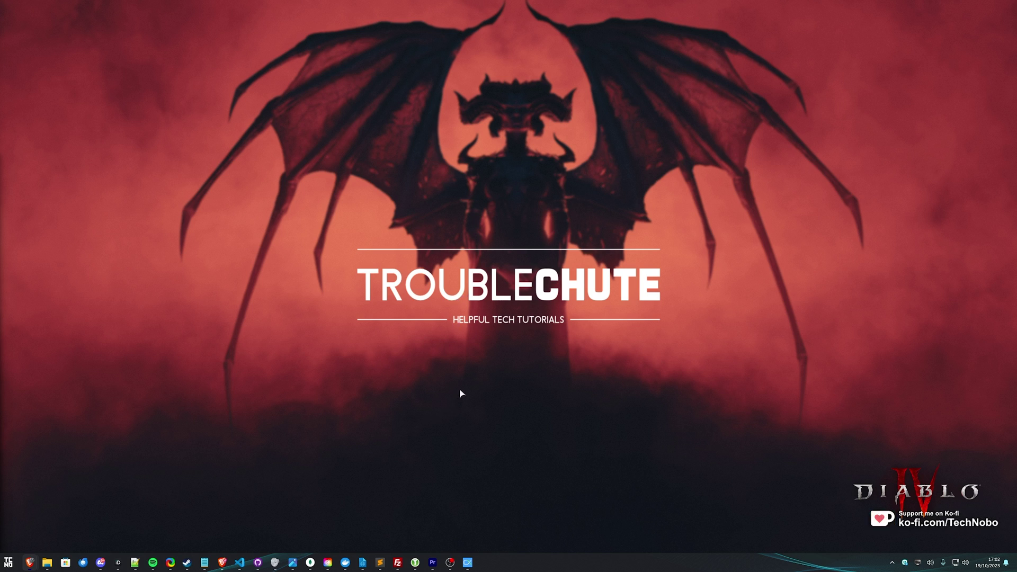
Switch to Steam and start adding a non-Steam game to the library.
click(187, 562)
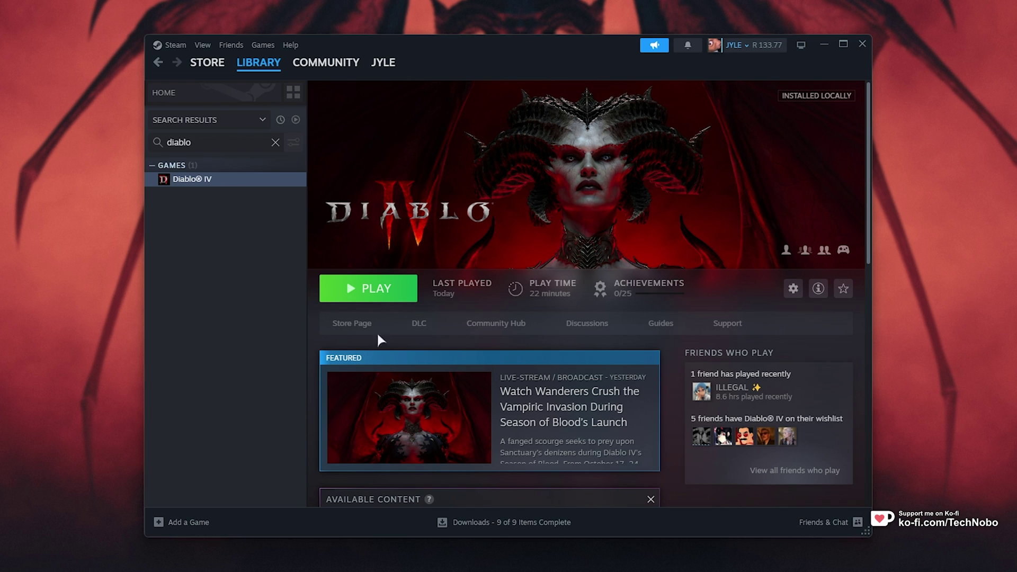
click(172, 520)
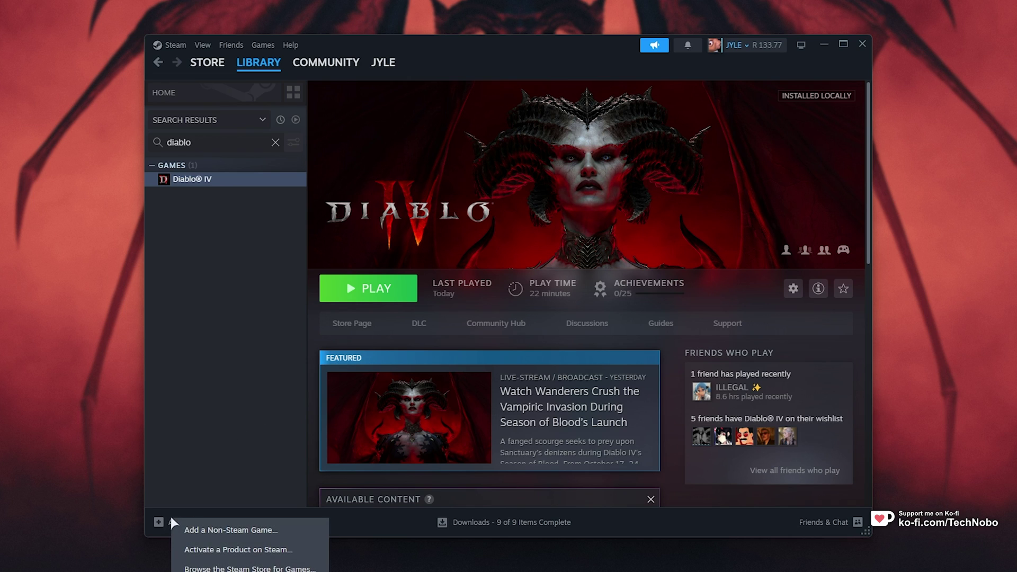
click(255, 530)
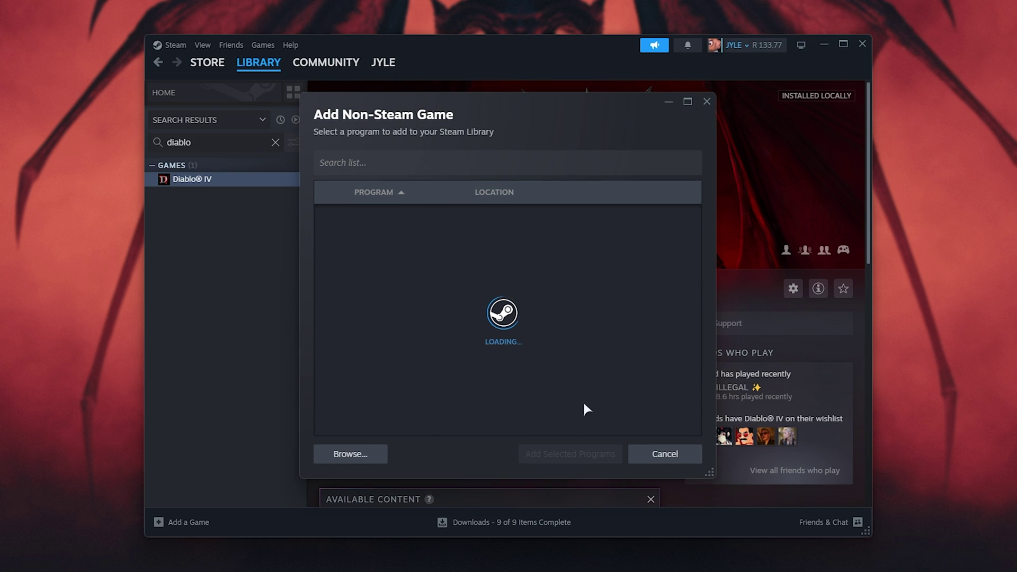
click(349, 455)
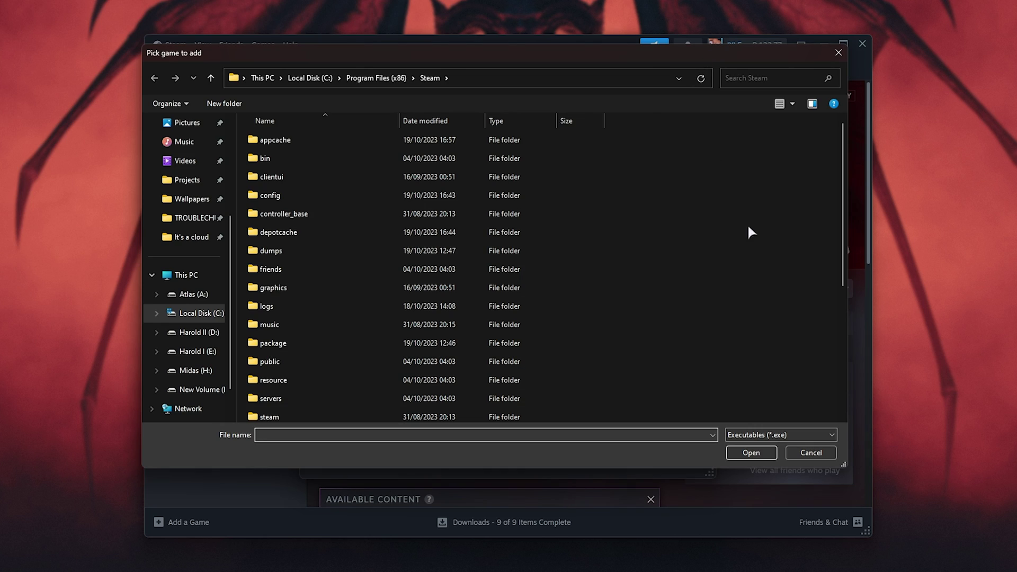
scroll(551, 273, down, 3)
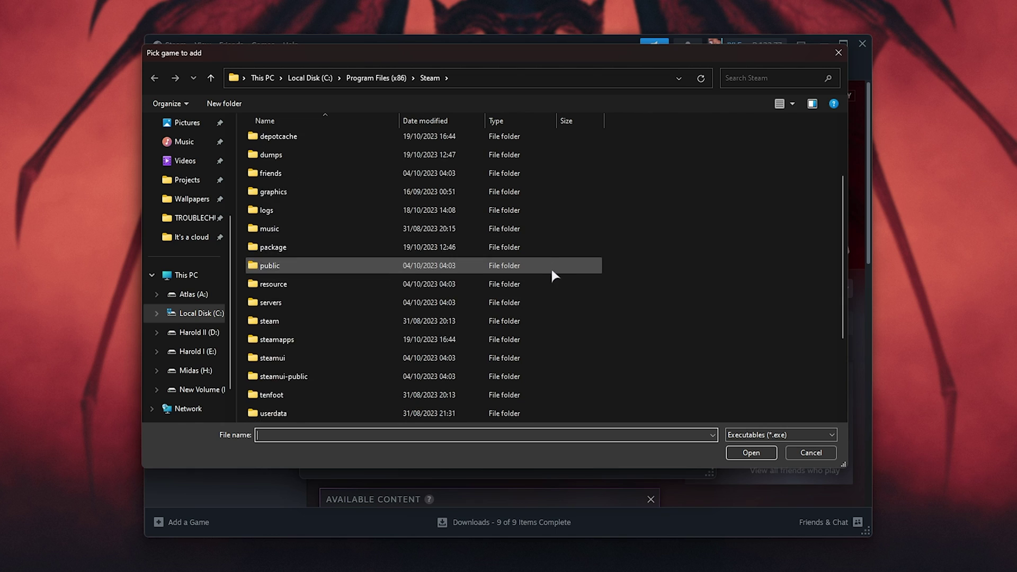
scroll(263, 403, down, 1)
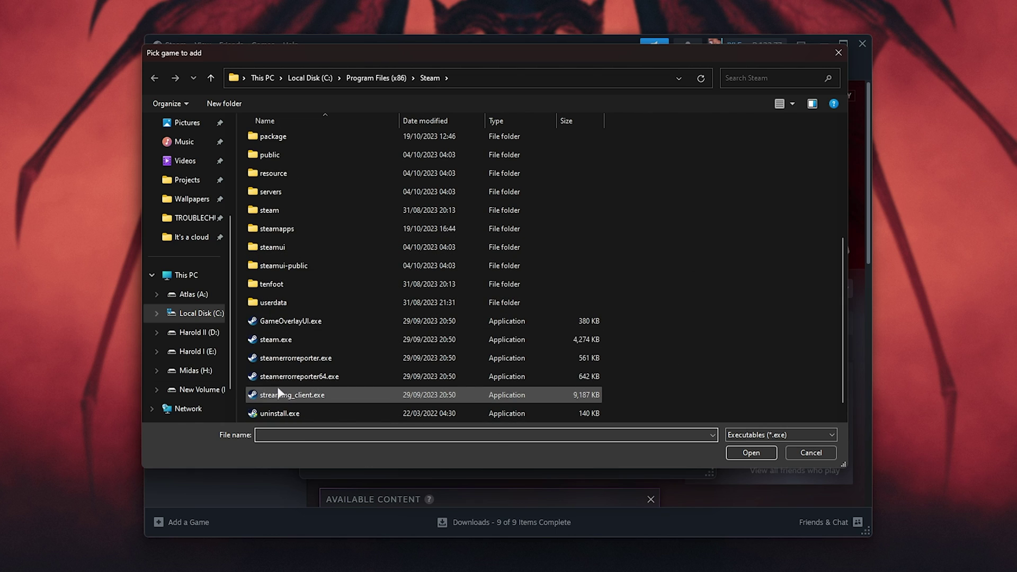
click(321, 341)
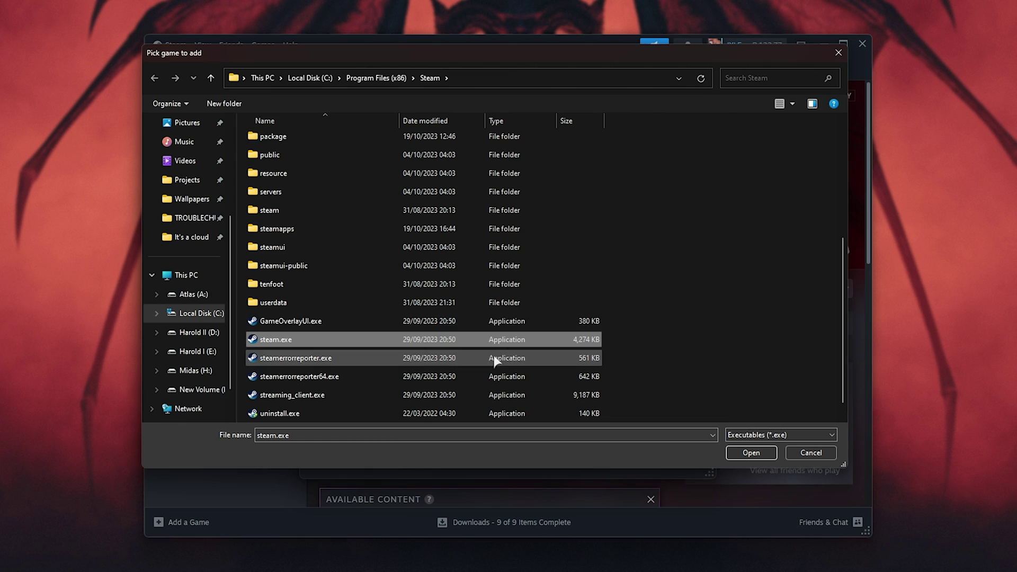
click(750, 454)
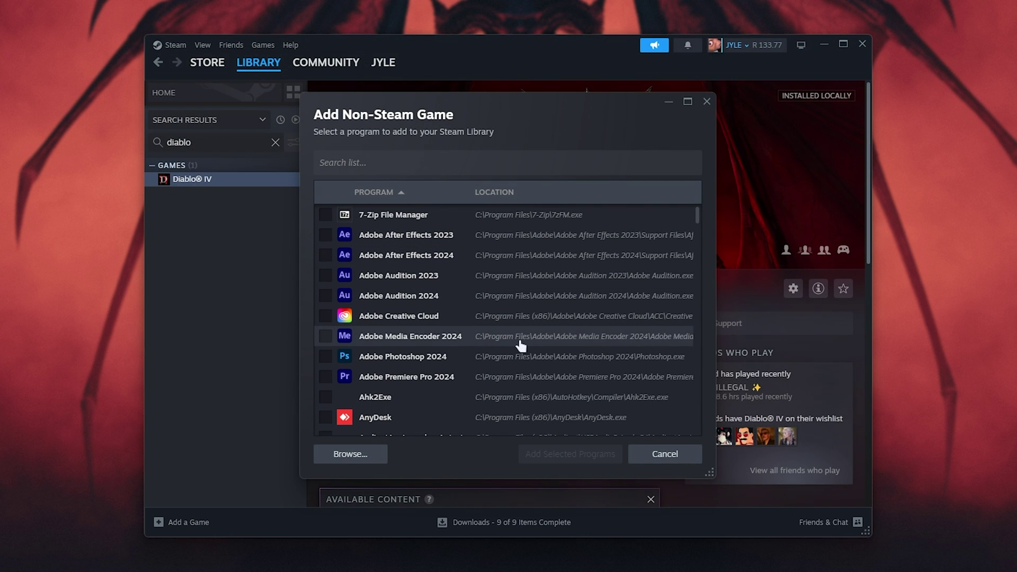
Add osu! from the list of installed programs to the Steam library as a non-Steam game.
scroll(519, 343, down, 2)
scroll(520, 343, down, 8)
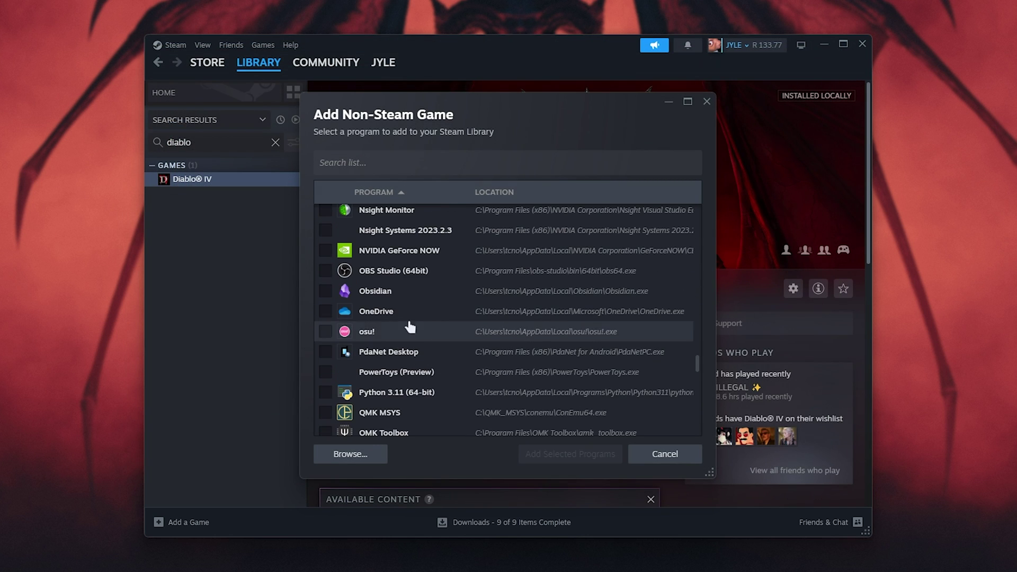
click(325, 332)
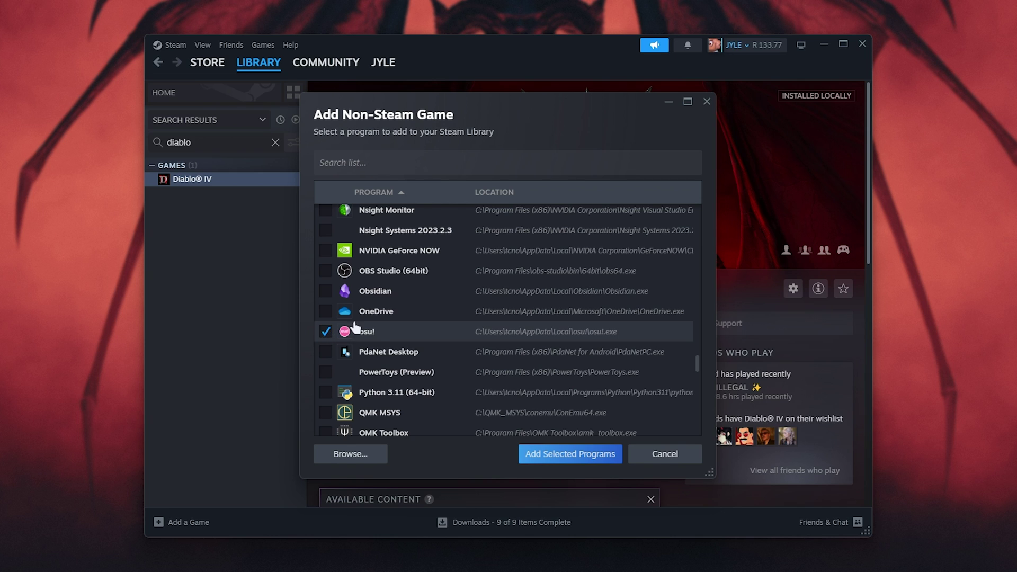
click(588, 454)
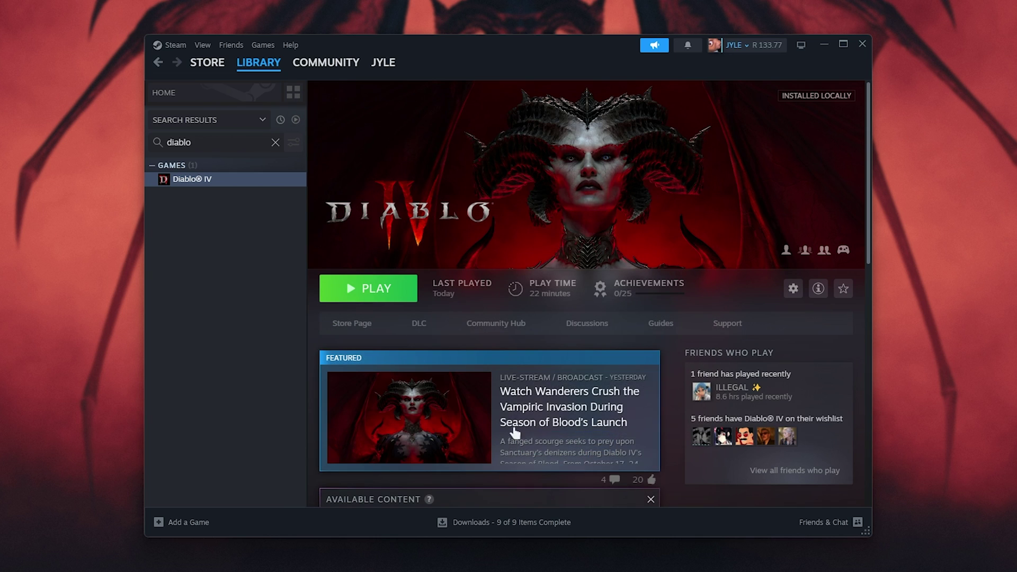
Search the game library for "osu" and open the osu! page.
double_click(228, 141)
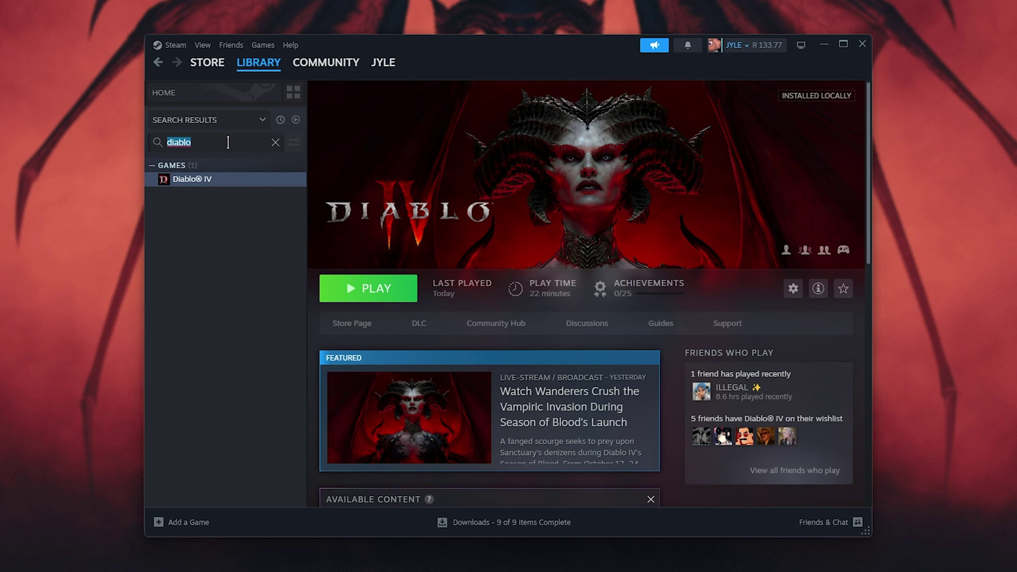
text(osu)
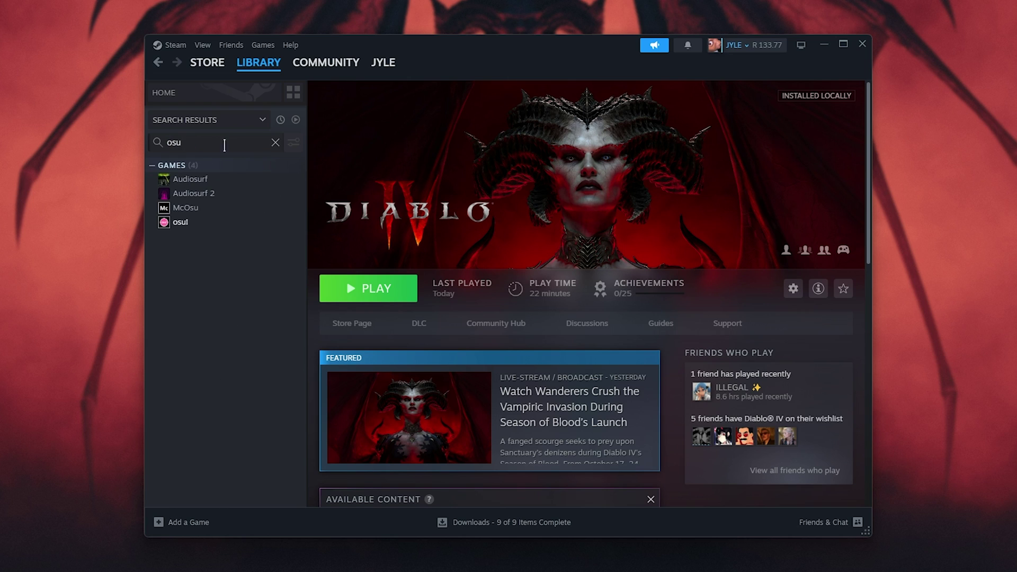
click(204, 225)
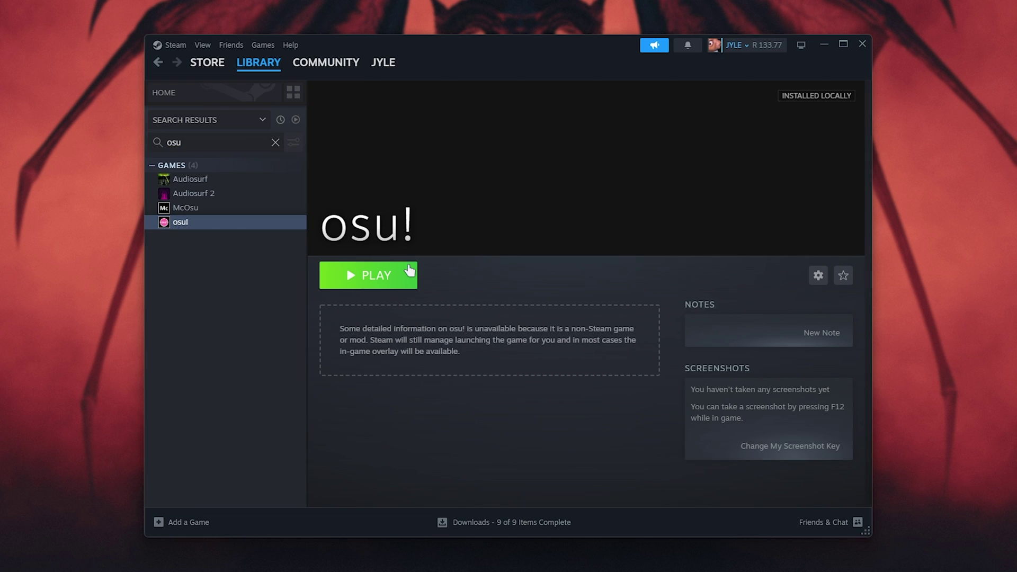
View the Steam Input override choices in the controller properties of osu!, leaving the setting unset, and close the properties.
right_click(215, 229)
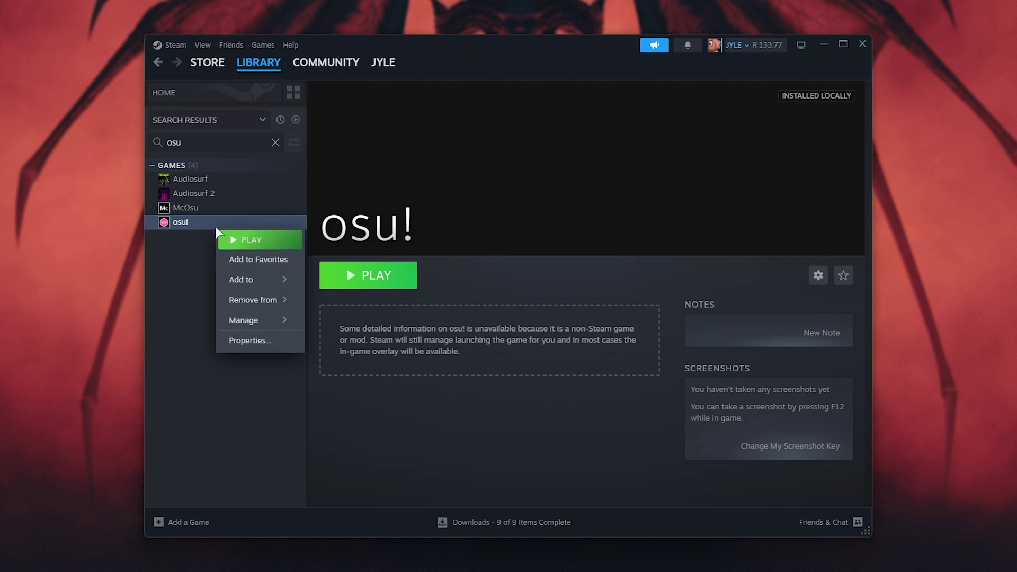
click(286, 343)
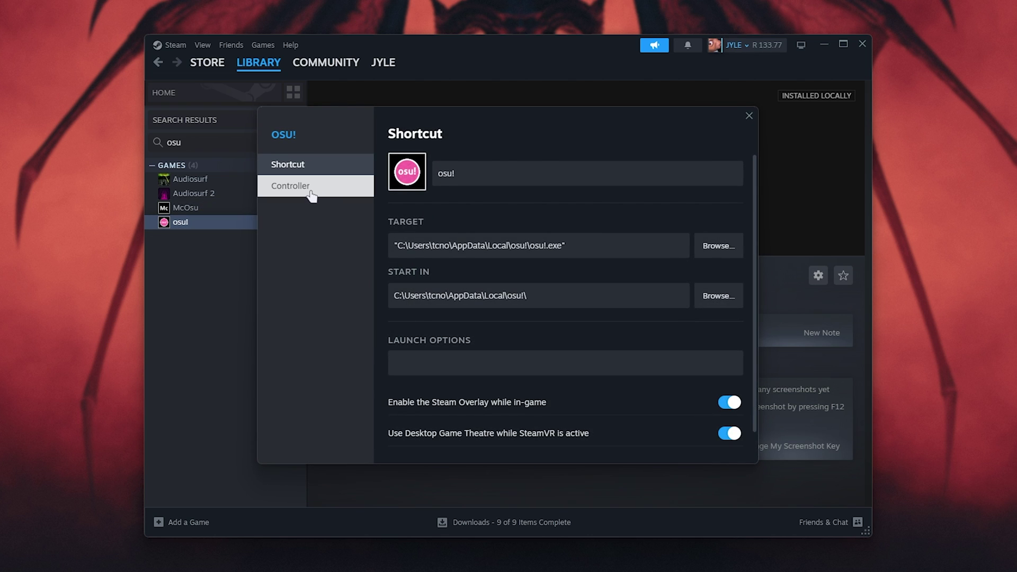
click(310, 194)
click(683, 215)
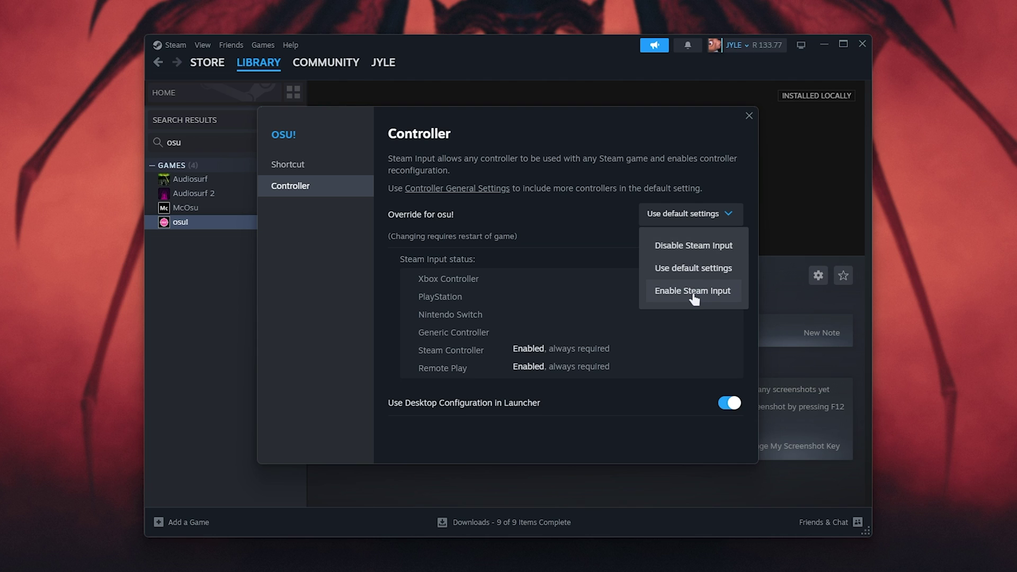
key(Escape)
key(Escape)
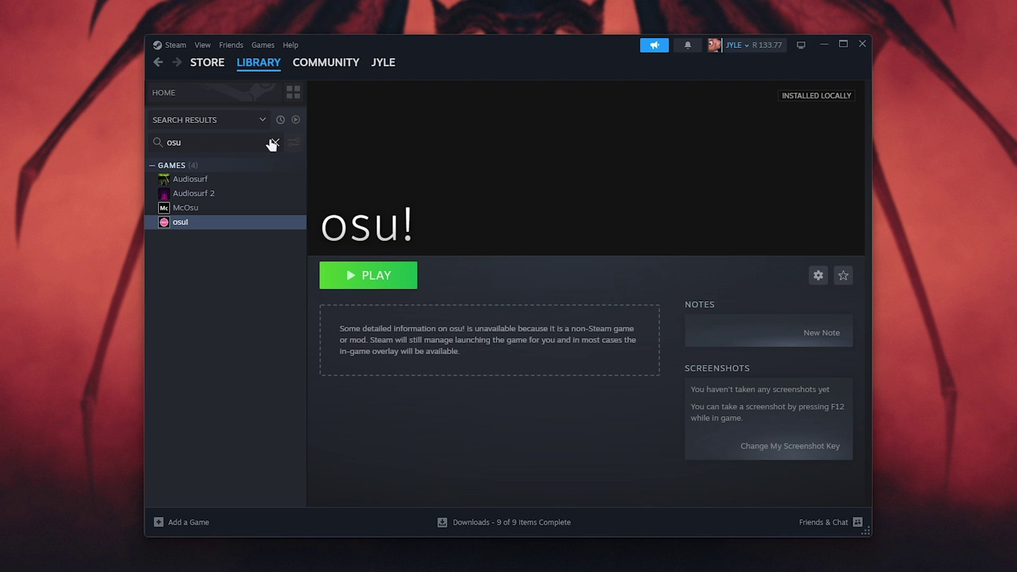
Filter the game library by "diabl" and open the properties of Diablo IV.
click(271, 143)
text(diabl)
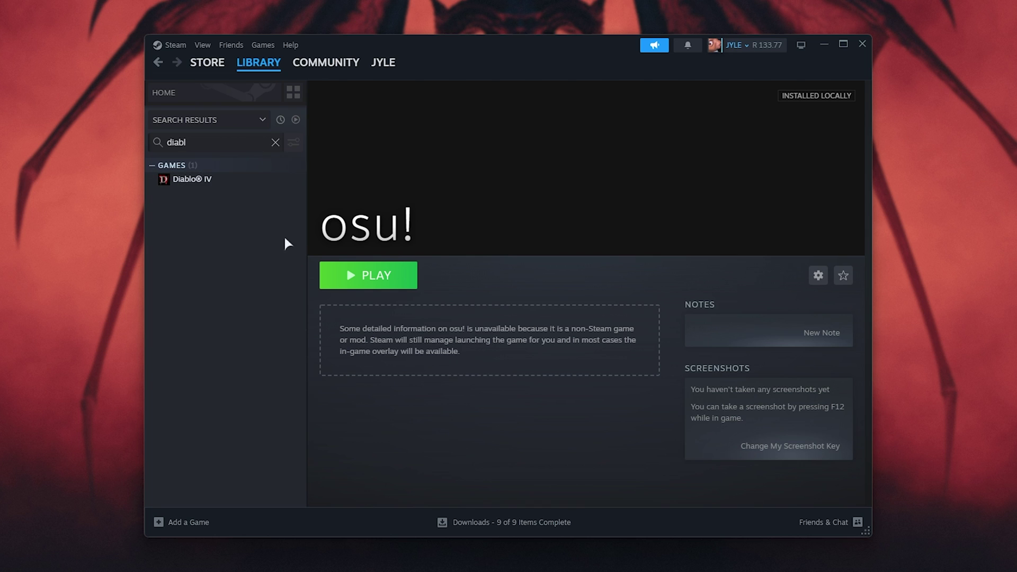
click(201, 180)
right_click(223, 179)
click(278, 288)
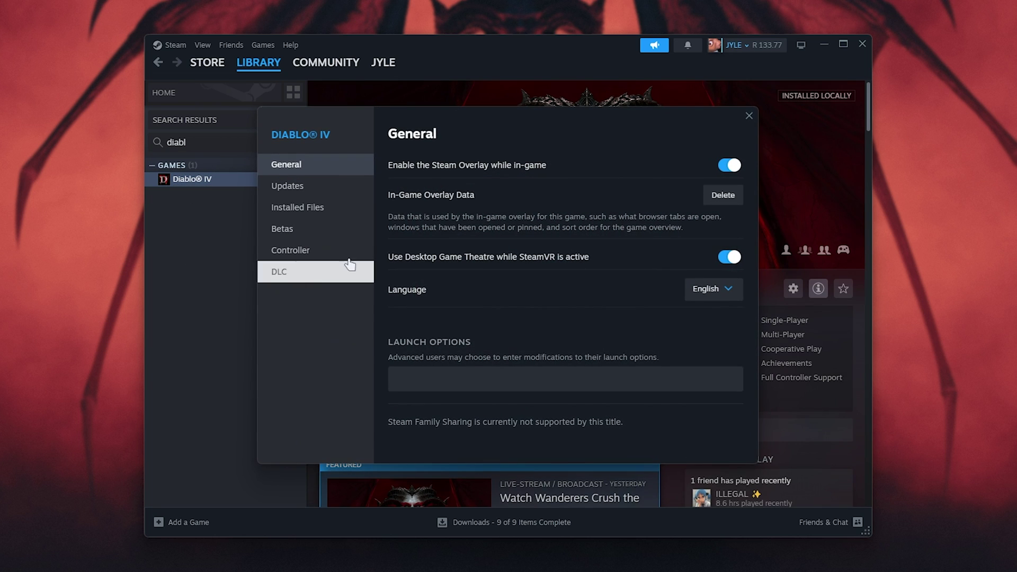
Review the Steam Input override choices in Diablo IV's controller settings and close its properties.
click(332, 252)
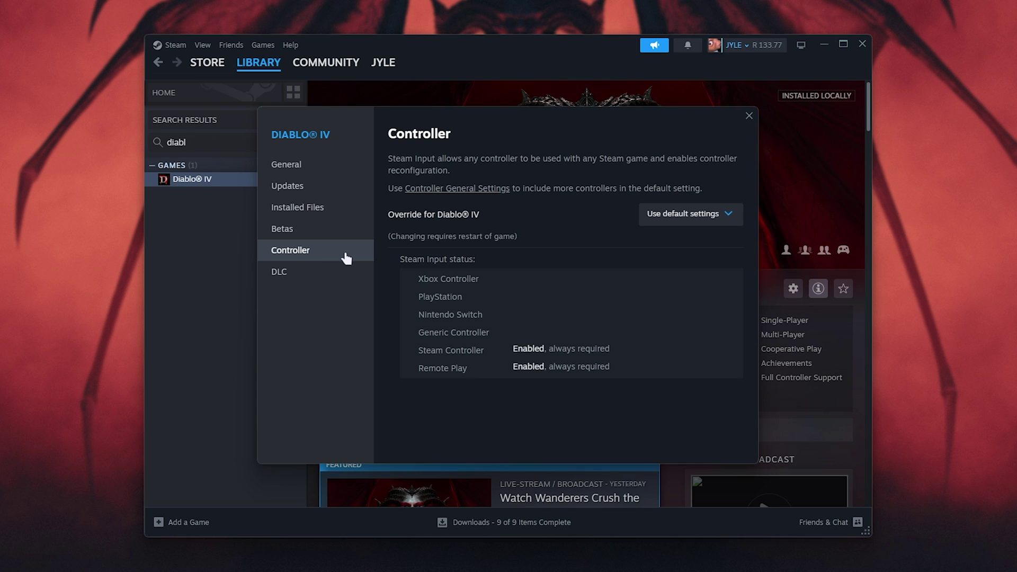
click(681, 217)
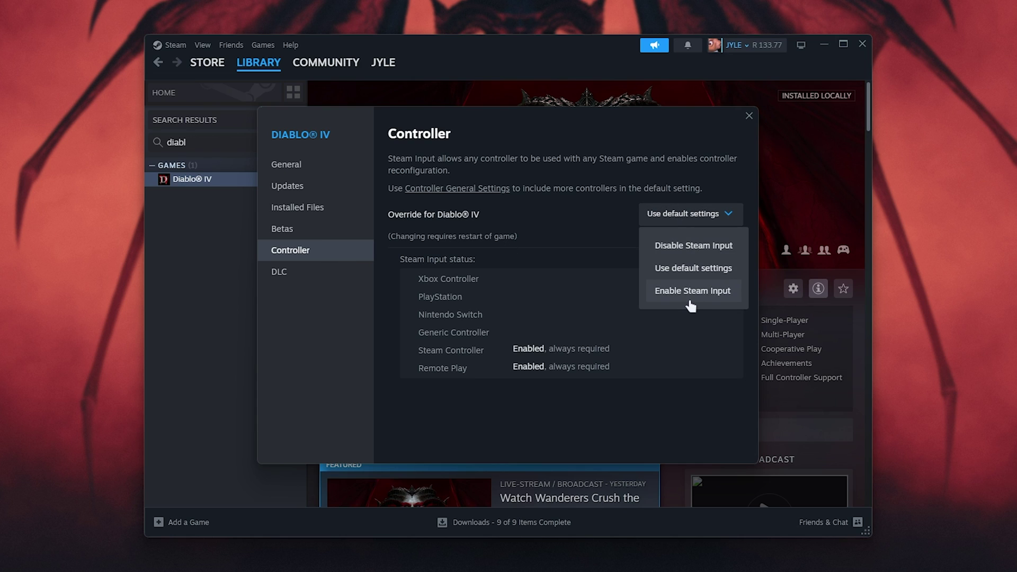
click(682, 159)
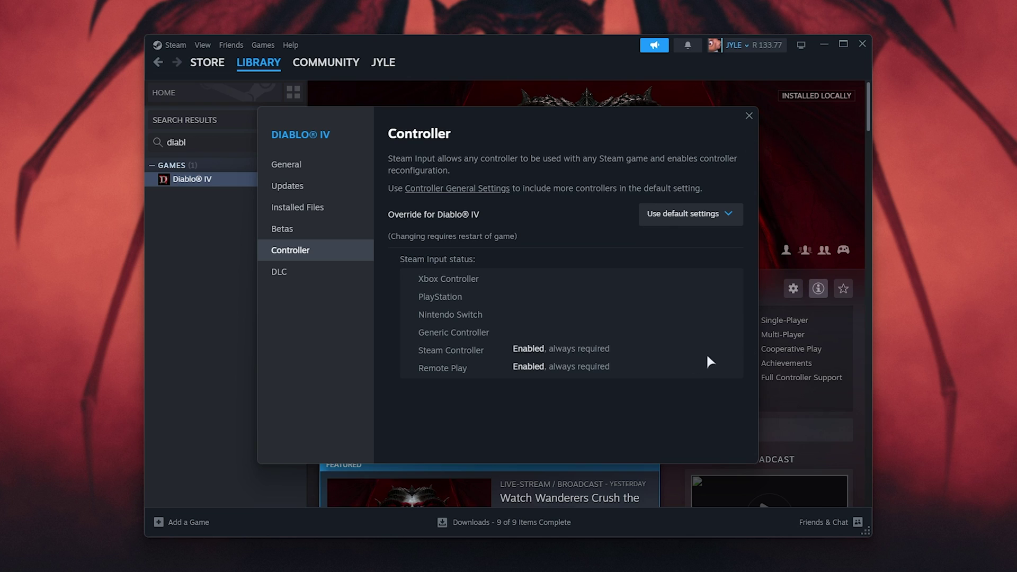
click(749, 117)
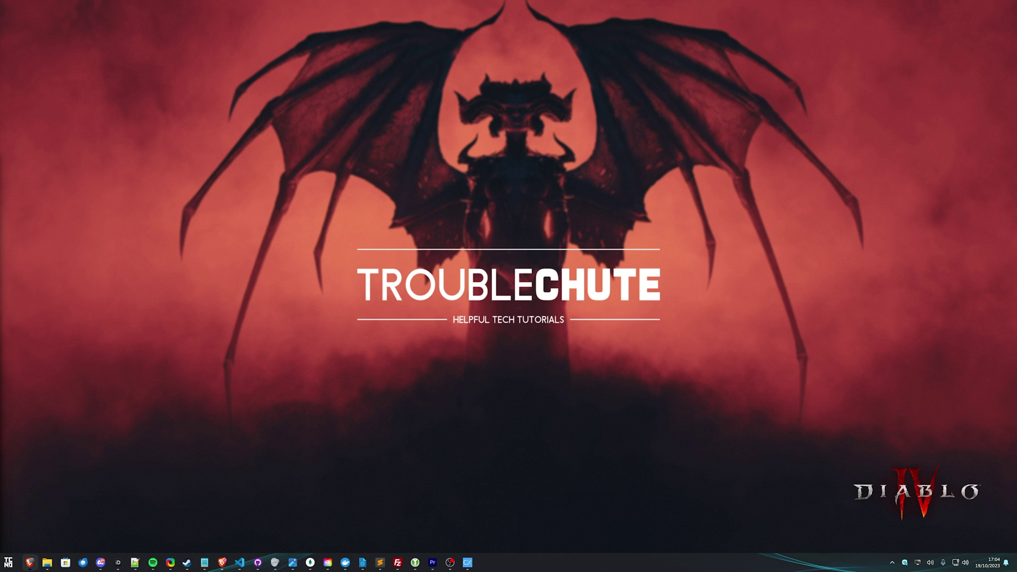
Find and launch the Microsoft Store with the system search term "store".
key(super)
text(store)
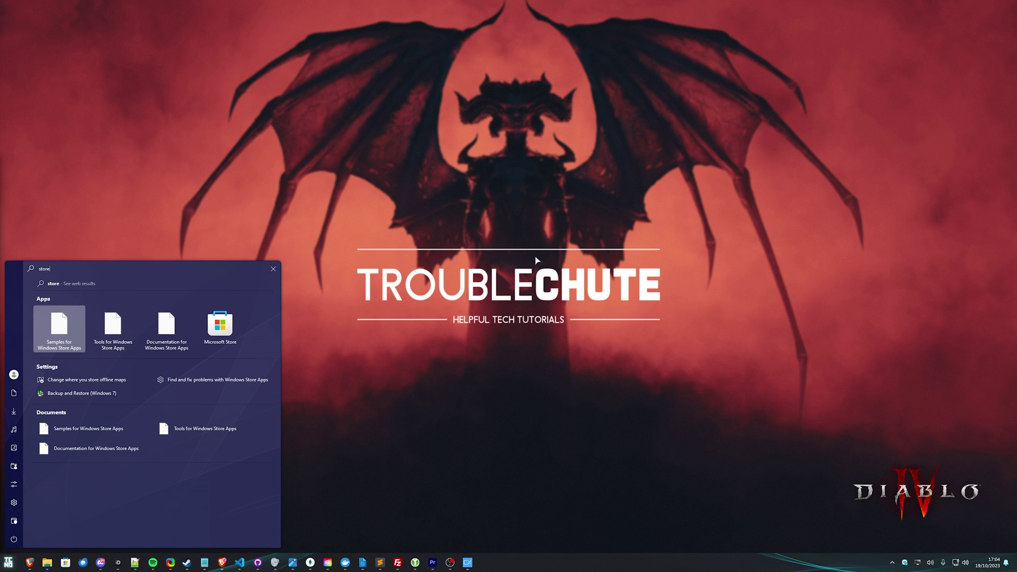
key(Return)
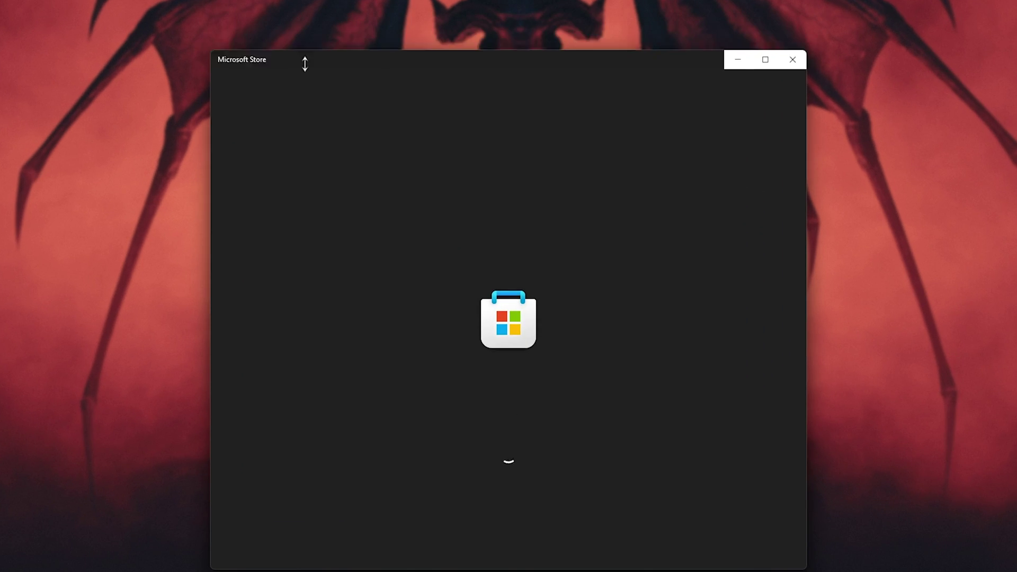
Search the Microsoft Store for "xbox accessories" and open the Xbox Accessories app's listing.
click(533, 117)
text(xbxo acces)
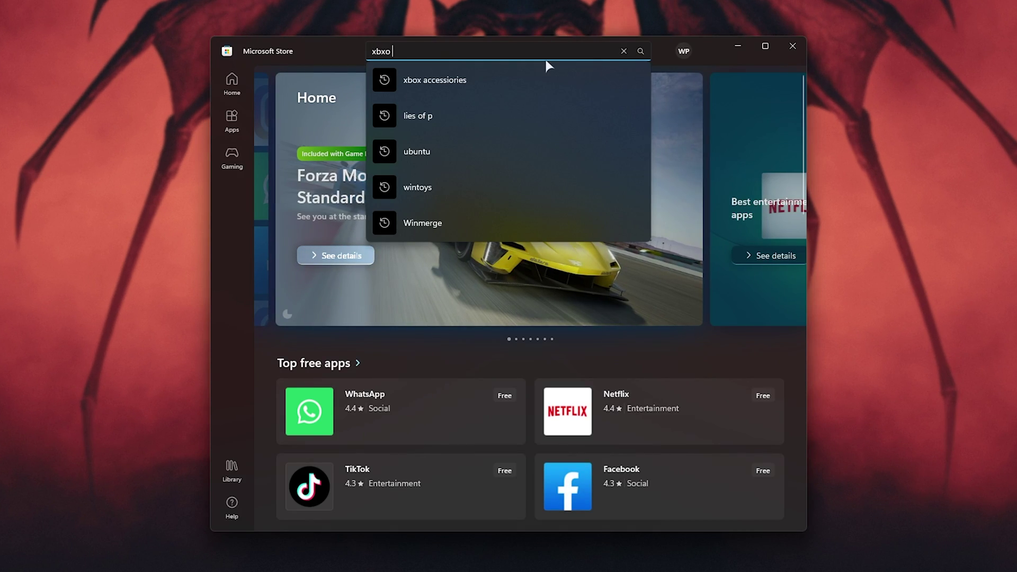
click(479, 114)
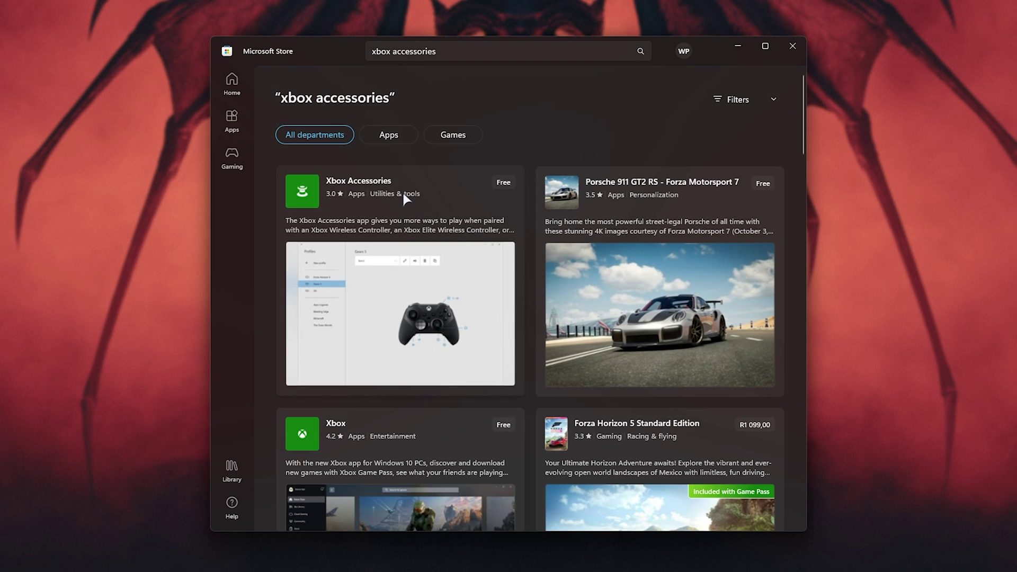
click(402, 195)
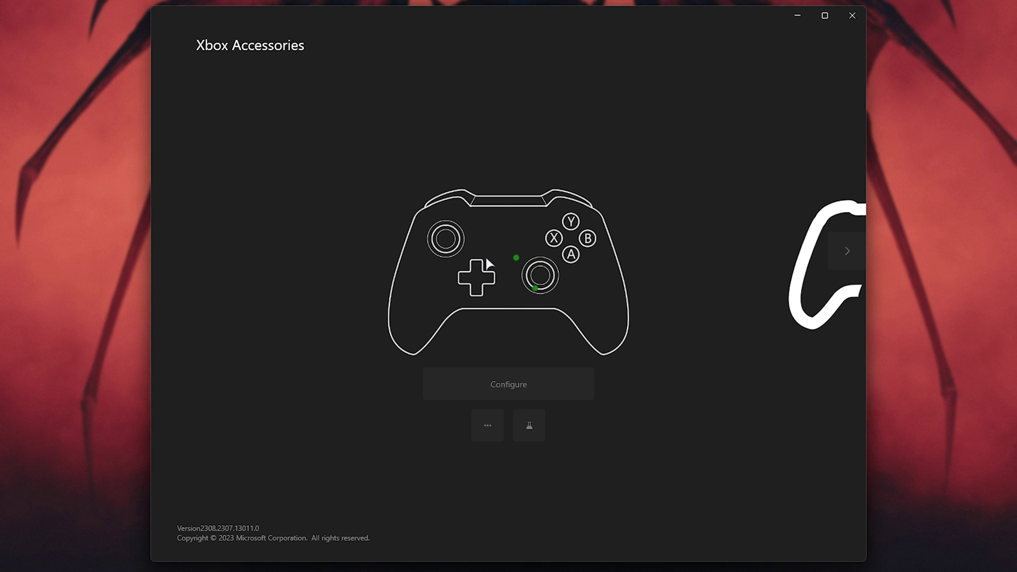
View the connected controller's firmware and details in Xbox Accessories, and return to the controller overview.
click(487, 416)
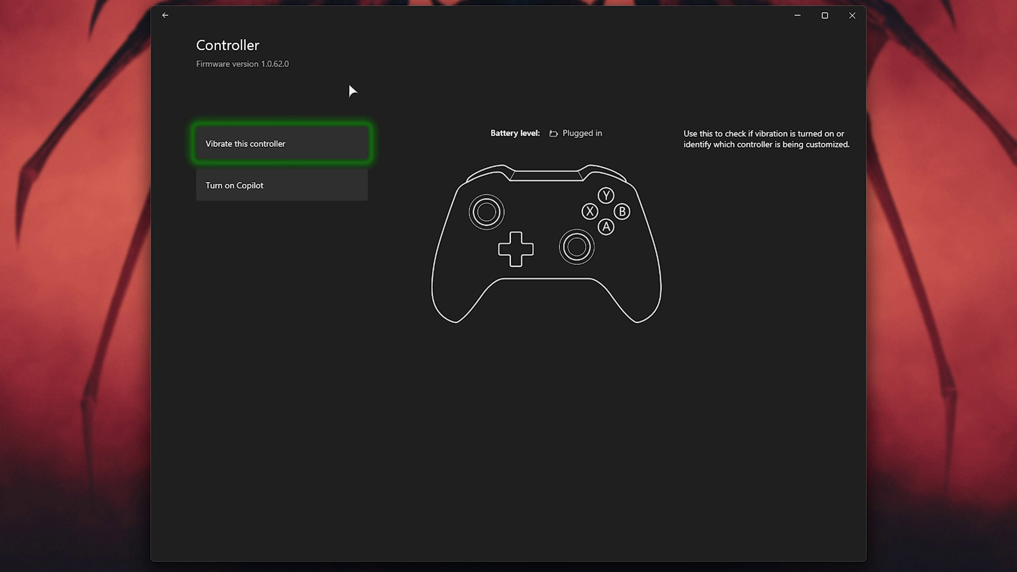
click(166, 15)
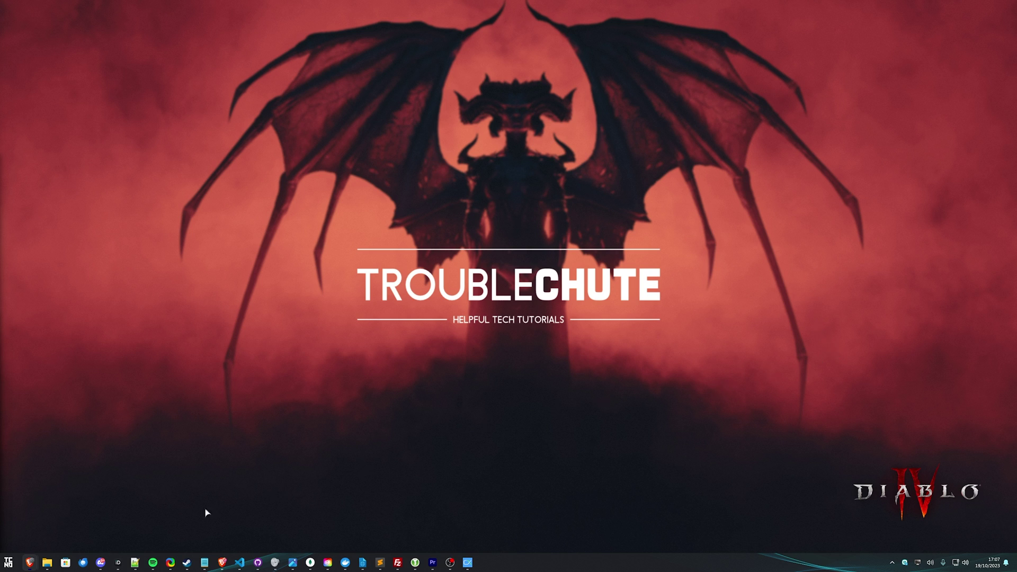
Switch to Steam, look through its main application commands, and minimize the window.
click(188, 563)
click(287, 126)
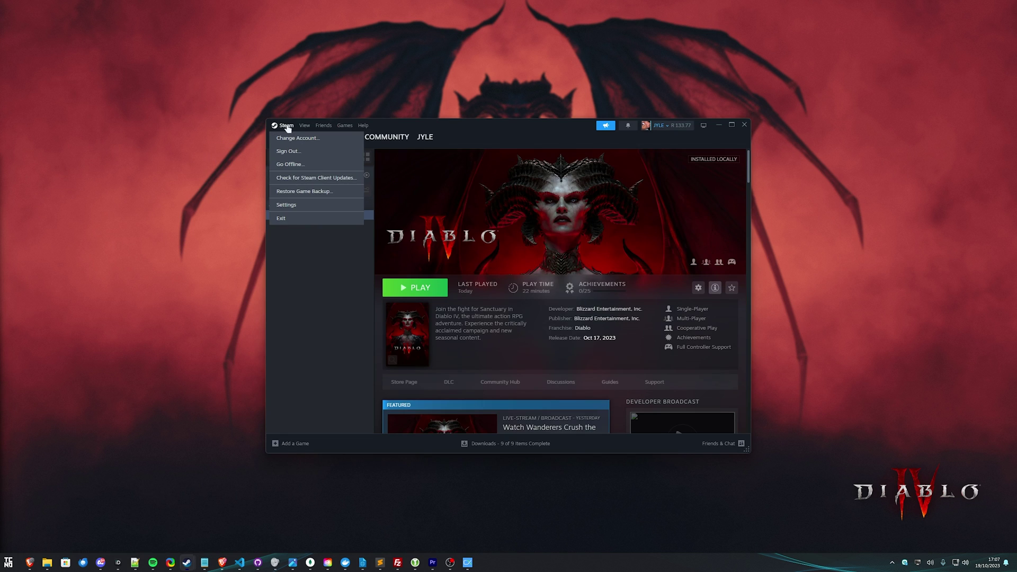
click(689, 210)
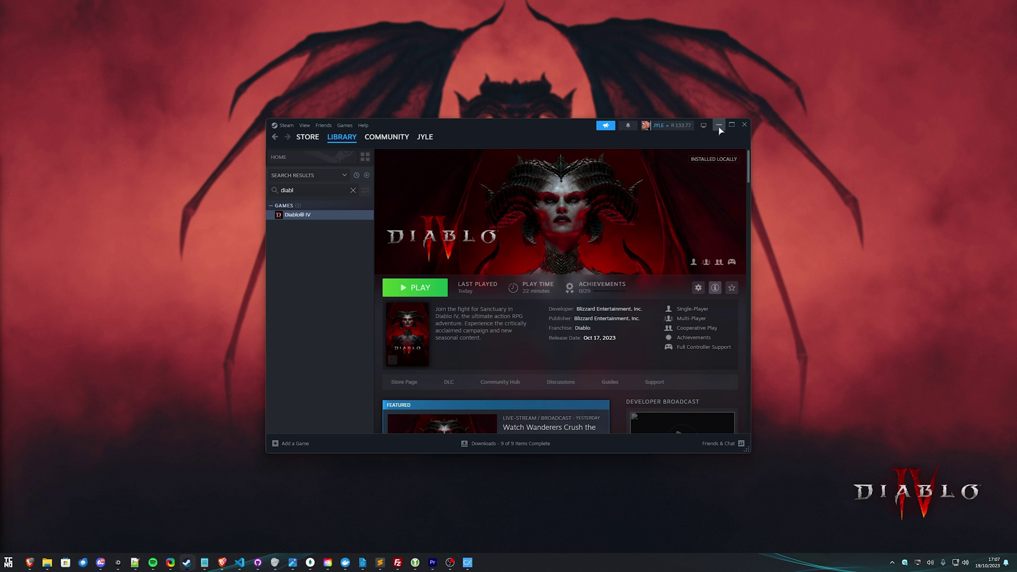
click(719, 126)
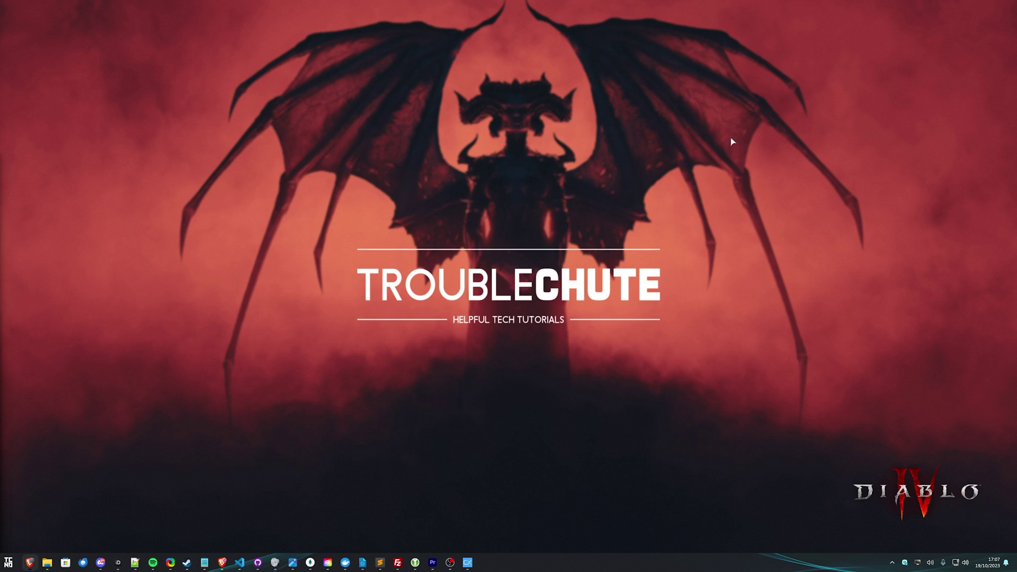